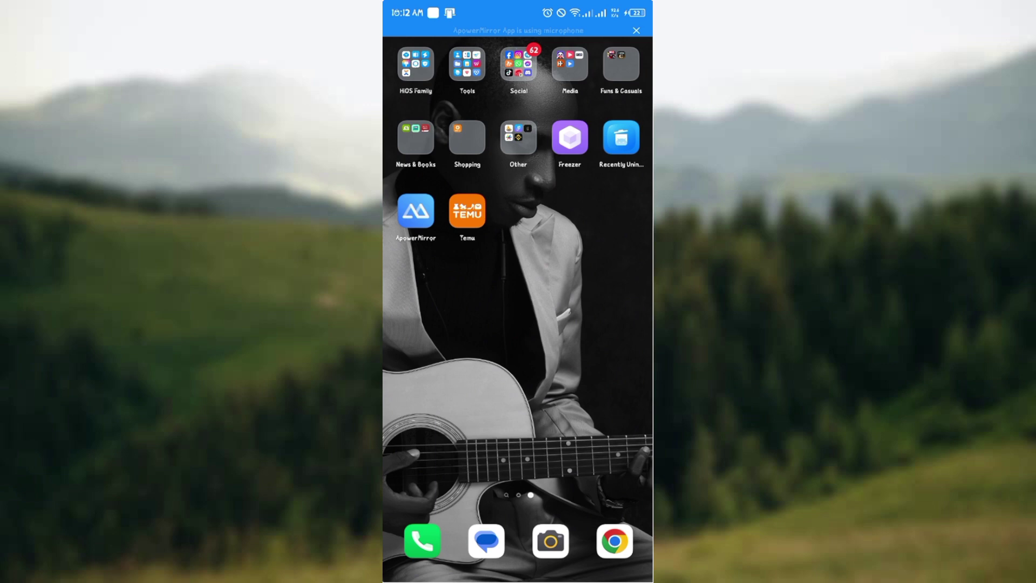
Launch Temu and go to the 'You' account page with orders, coupons and credit balance
{"action": "left_click", "coordinate": [467, 212]}
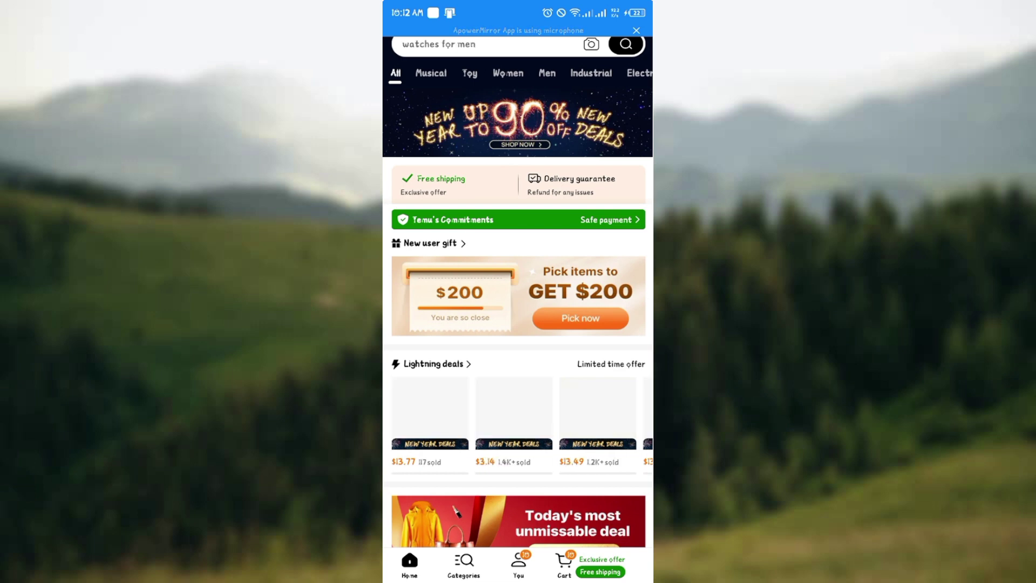
{"action": "left_click", "coordinate": [517, 563]}
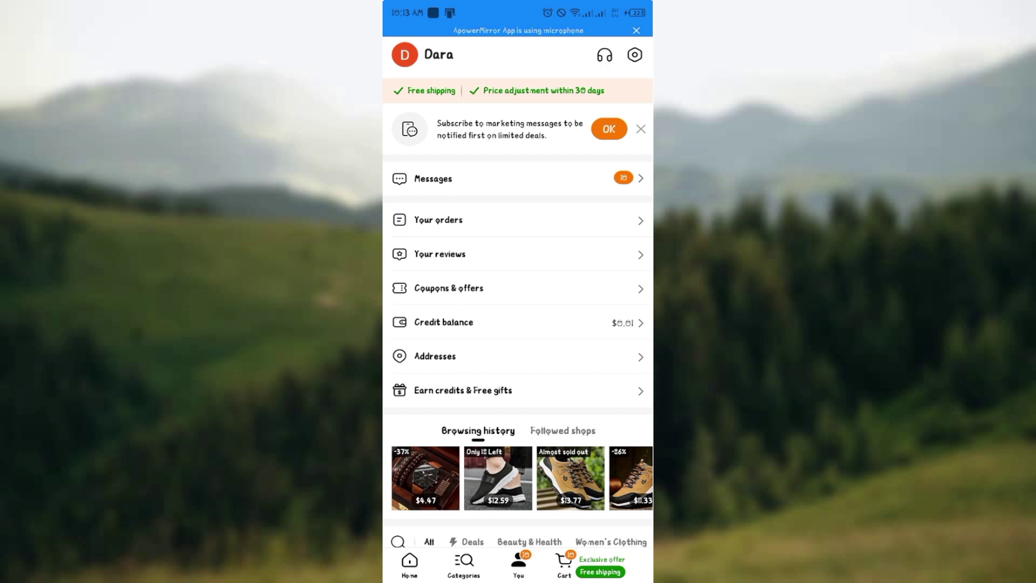
Open the Credit balance details showing the $0.01 total and eligible products
{"action": "left_click", "coordinate": [444, 321]}
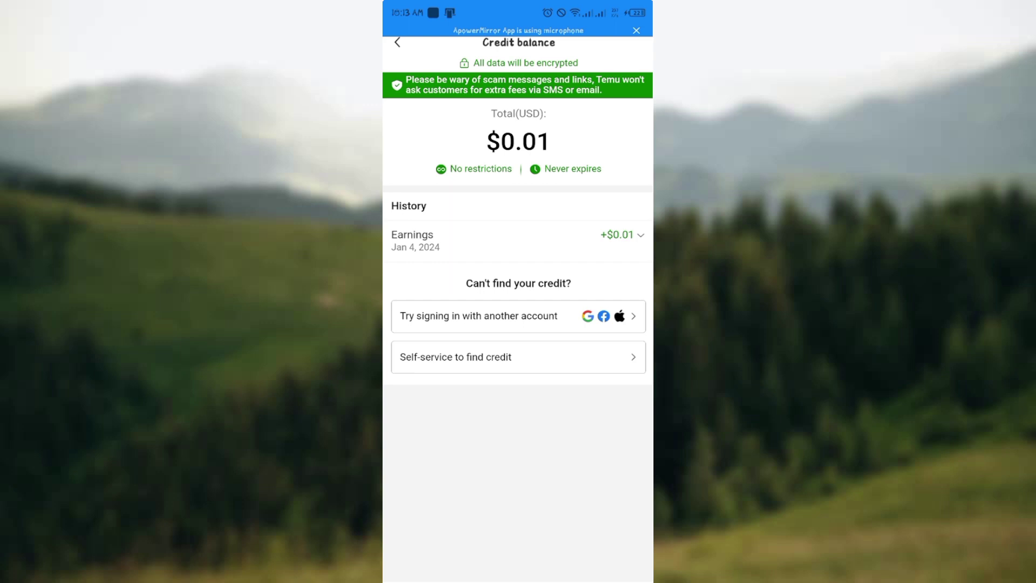
{"action": "scroll", "coordinate": [518, 324], "scroll_direction": "down", "scroll_amount": 2}
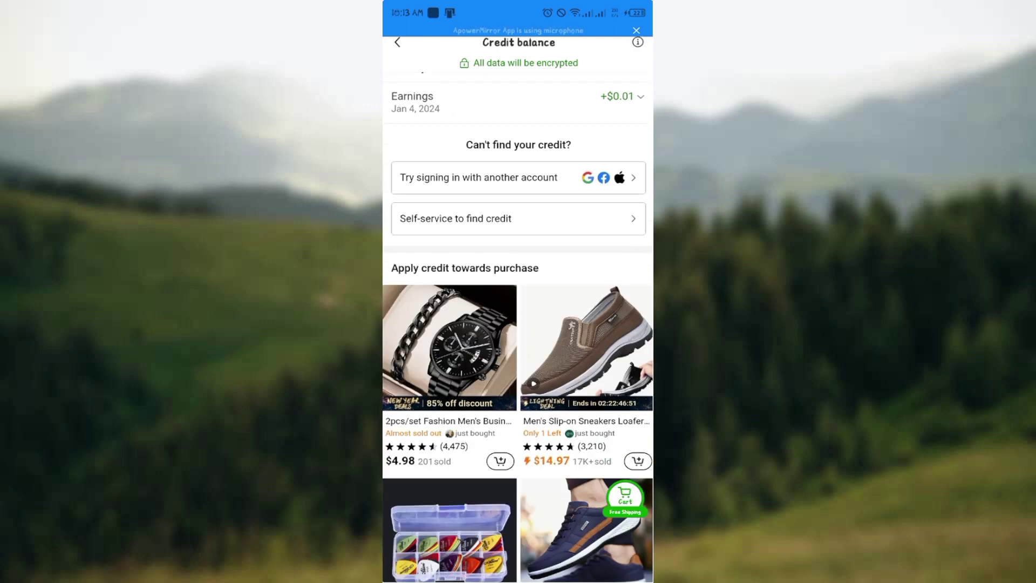
{"action": "scroll", "coordinate": [517, 324], "scroll_direction": "down", "scroll_amount": 1}
{"action": "scroll", "coordinate": [517, 324], "scroll_direction": "down", "scroll_amount": 2}
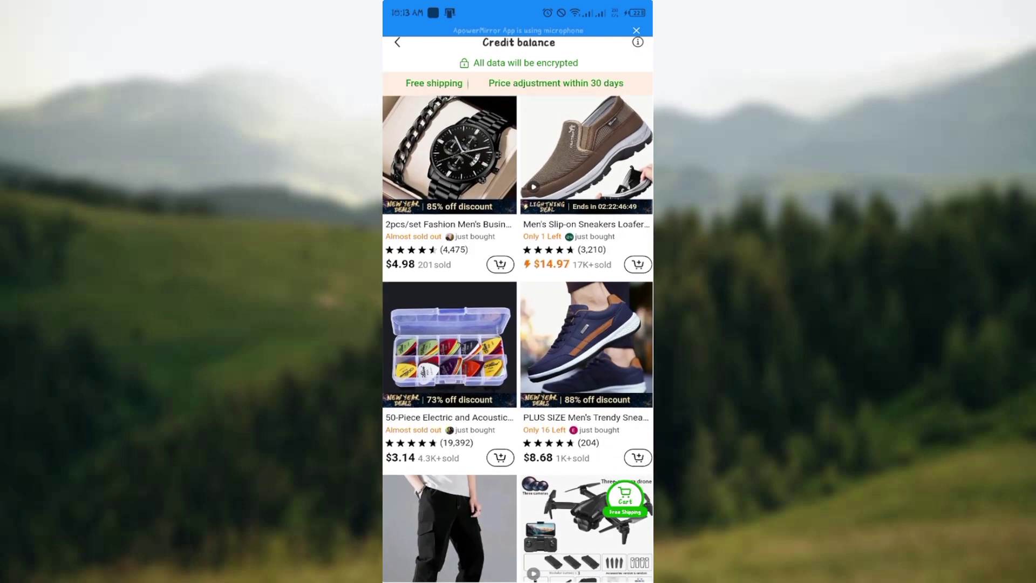
{"action": "scroll", "coordinate": [519, 323], "scroll_direction": "up", "scroll_amount": 3}
{"action": "scroll", "coordinate": [518, 324], "scroll_direction": "down", "scroll_amount": 3}
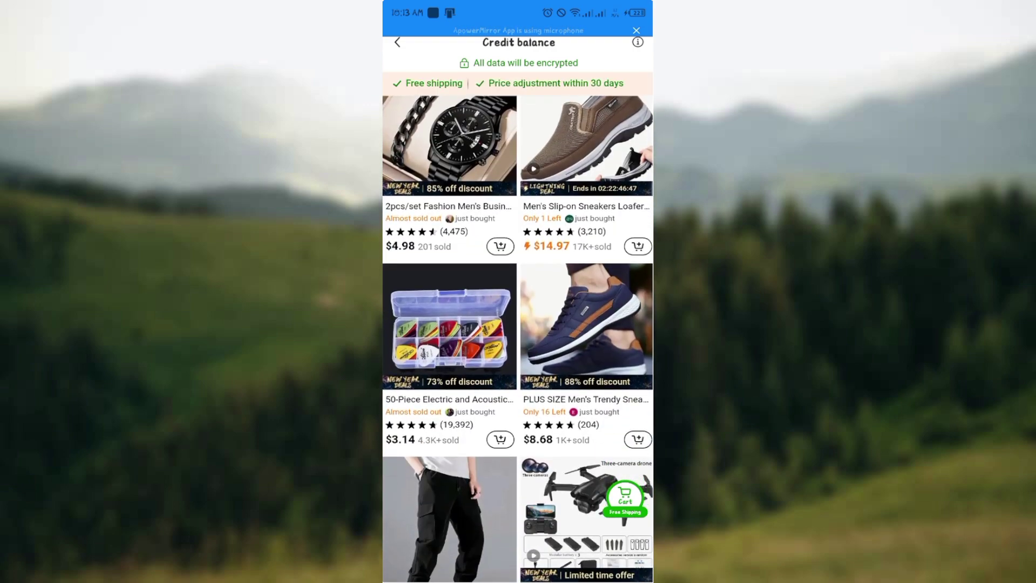
{"action": "scroll", "coordinate": [518, 323], "scroll_direction": "up", "scroll_amount": 2}
{"action": "scroll", "coordinate": [519, 323], "scroll_direction": "down", "scroll_amount": 1}
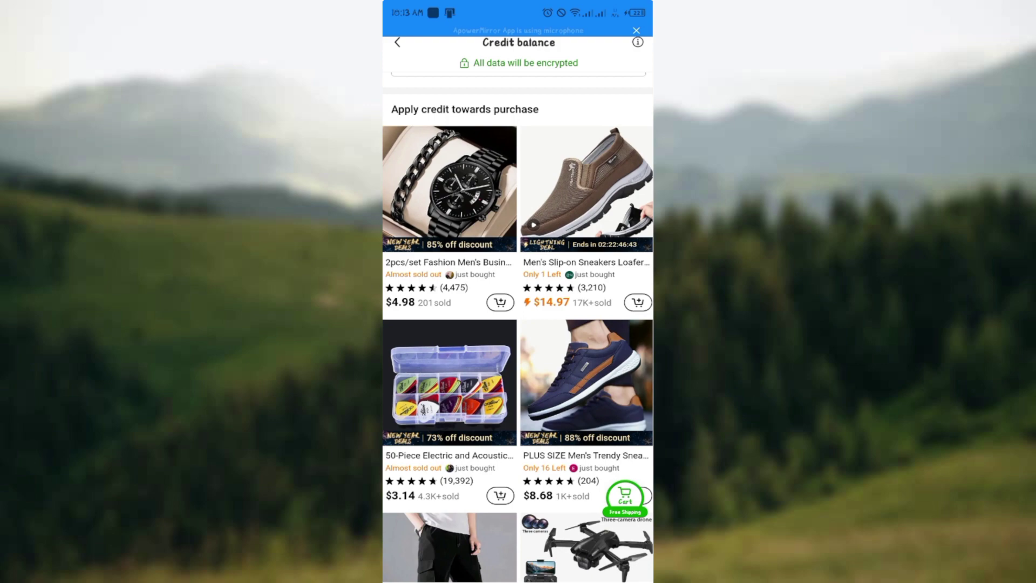
{"action": "scroll", "coordinate": [518, 323], "scroll_direction": "up", "scroll_amount": 3}
{"action": "scroll", "coordinate": [518, 324], "scroll_direction": "down", "scroll_amount": 2}
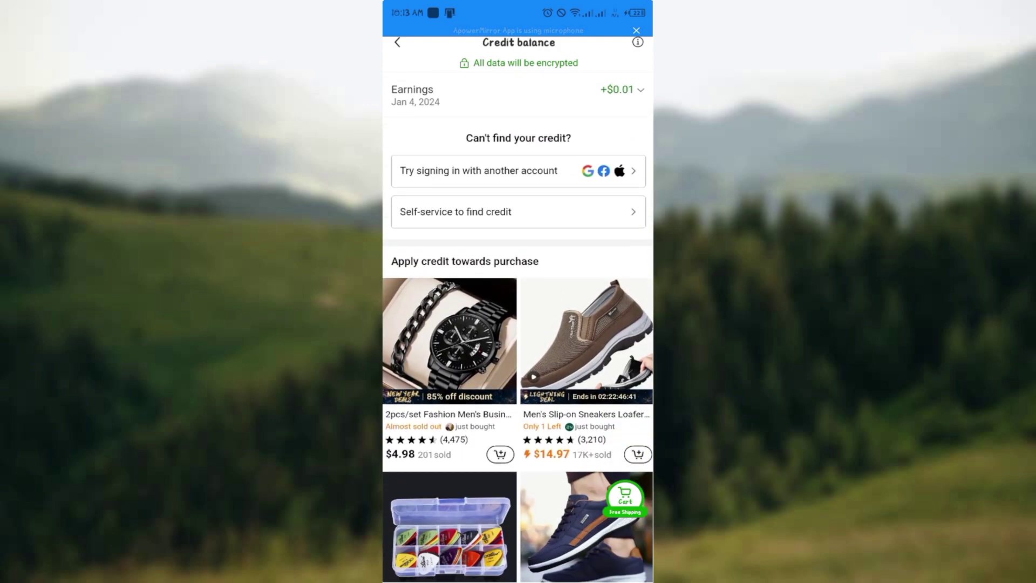
{"action": "scroll", "coordinate": [518, 324], "scroll_direction": "down", "scroll_amount": 2}
{"action": "scroll", "coordinate": [518, 324], "scroll_direction": "down", "scroll_amount": 2}
{"action": "scroll", "coordinate": [518, 324], "scroll_direction": "down", "scroll_amount": 1}
{"action": "scroll", "coordinate": [519, 324], "scroll_direction": "down", "scroll_amount": 1}
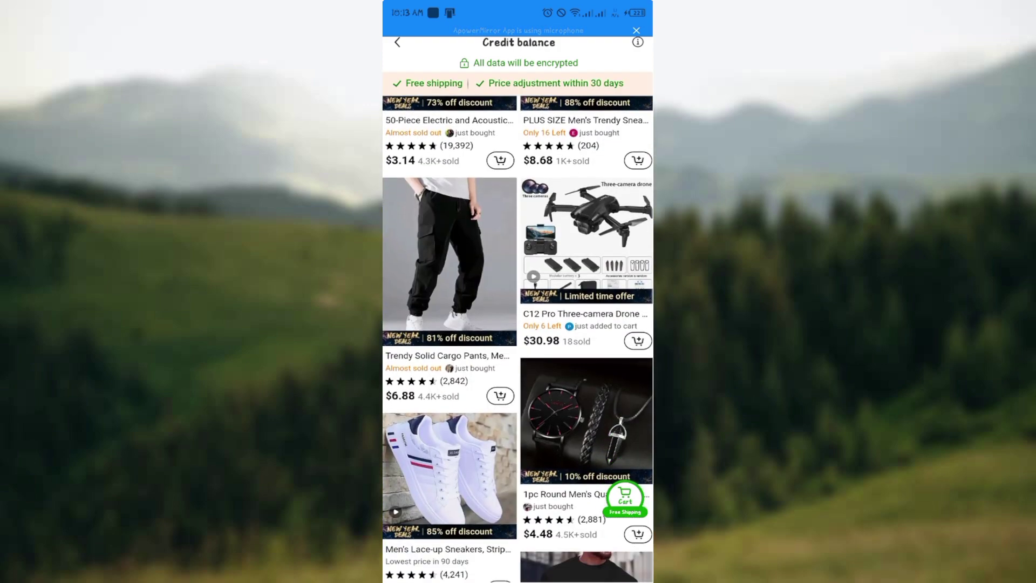